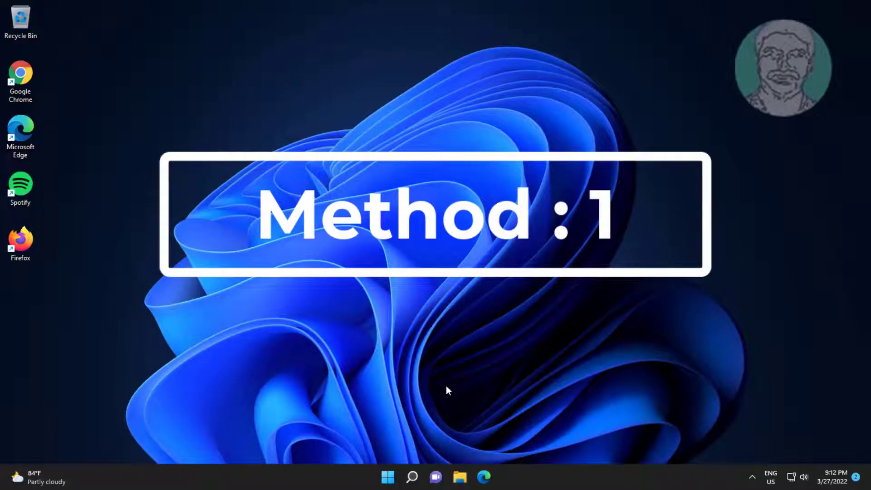
Open Task Manager from the Ctrl+Alt+Delete security screen.
key("ctrl+alt+Delete")
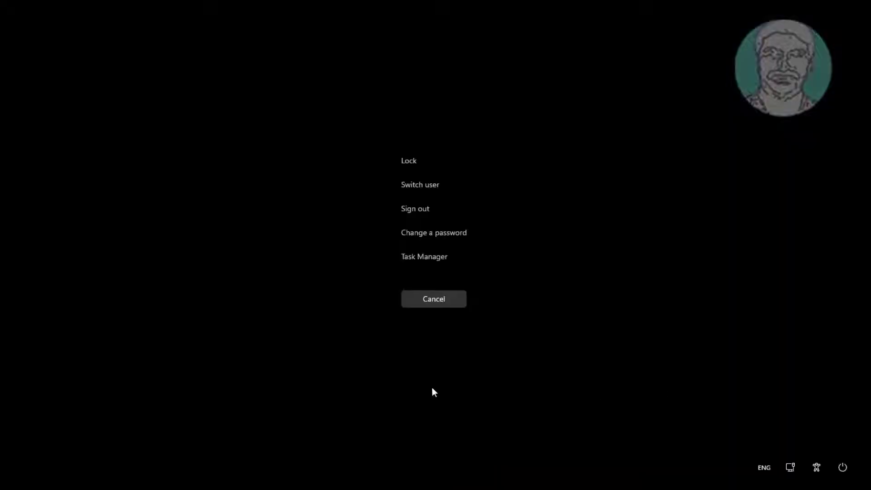
left_click(425, 258)
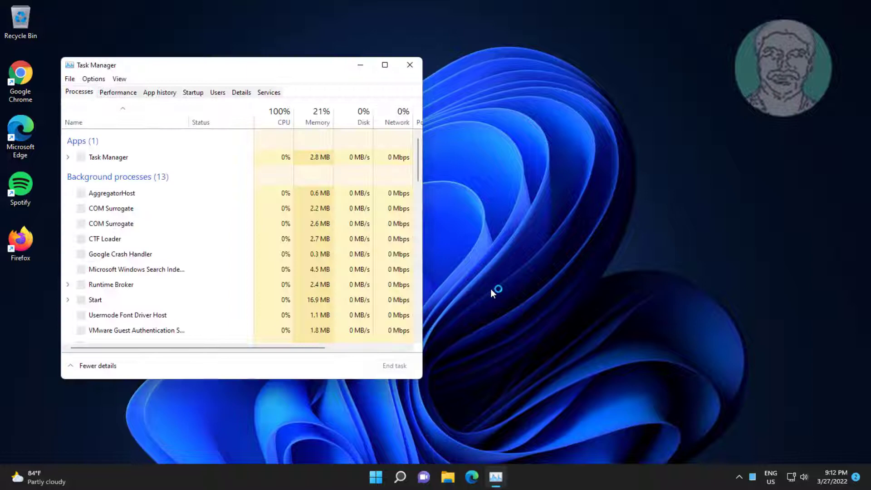
Launch services.msc with administrative privileges via Task Manager's Run new task.
left_click(70, 79)
left_click(95, 92)
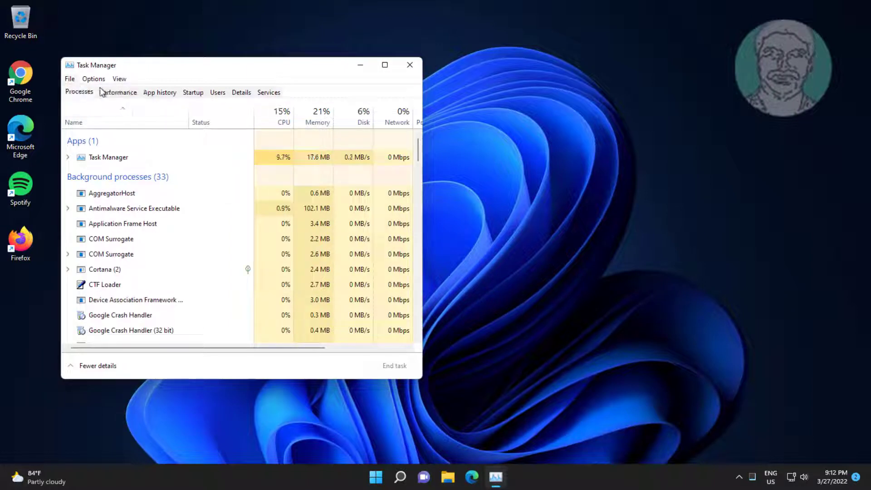
type("servi")
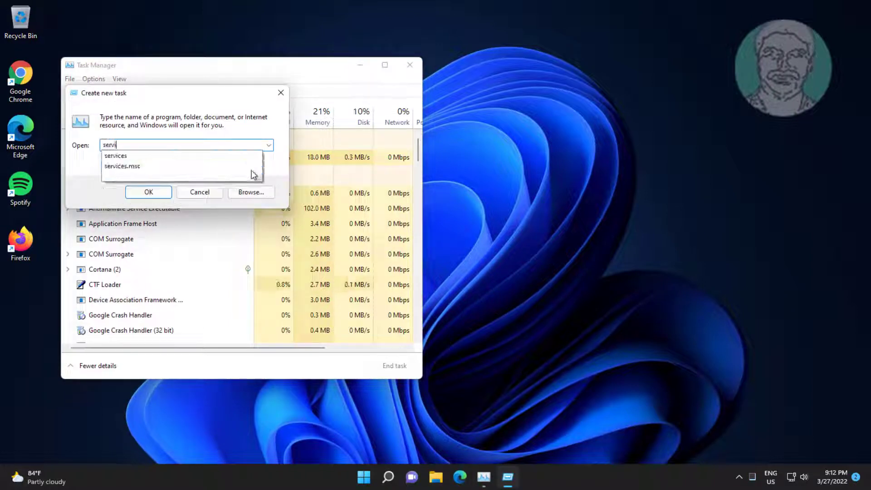
type("ces.msc")
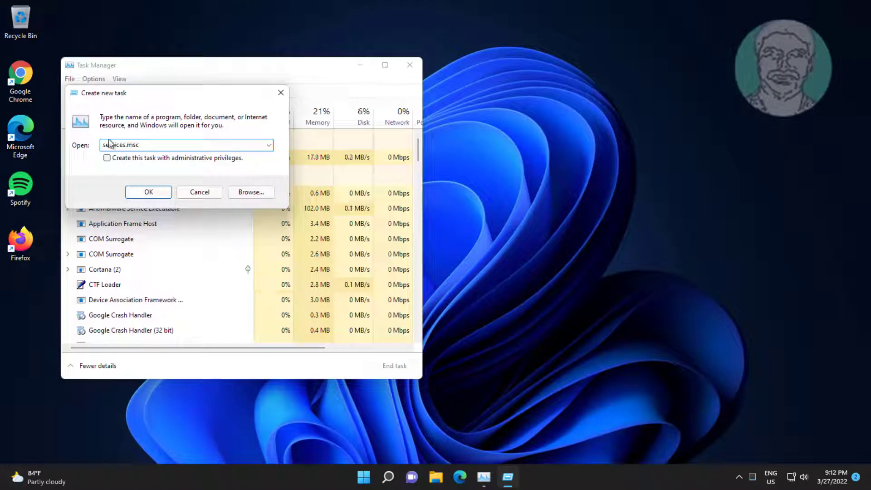
left_click(107, 158)
left_click(146, 192)
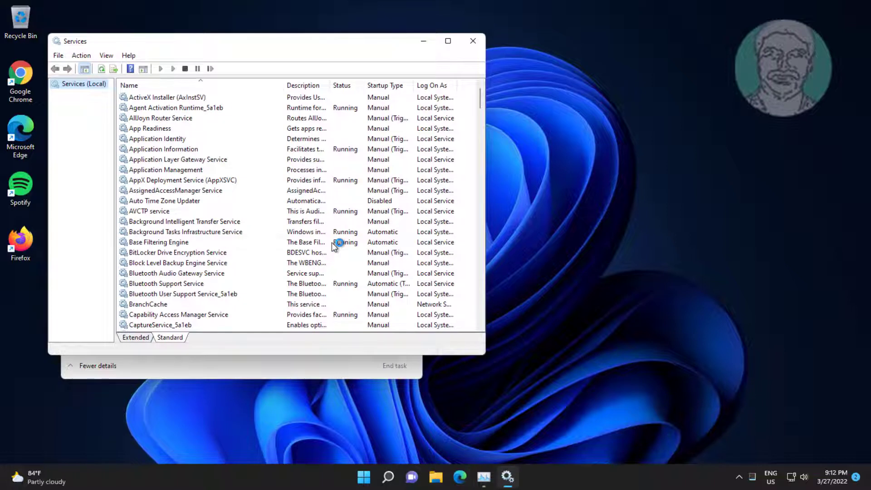
Set the App Readiness service's startup type to Disabled and apply the change.
left_click(144, 130)
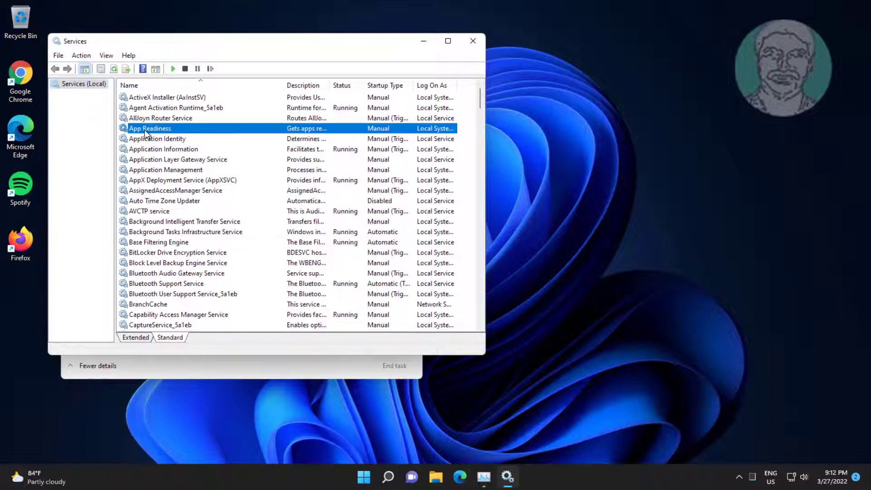
double_click(216, 130)
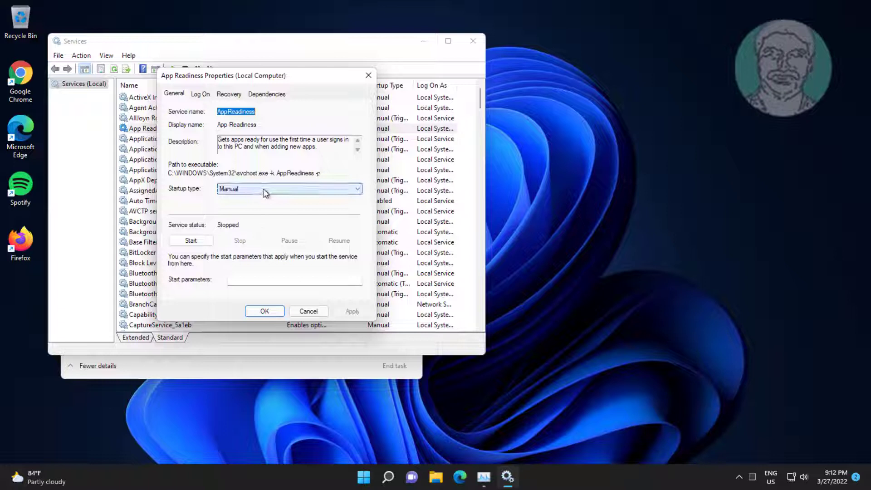
left_click(265, 191)
left_click(257, 220)
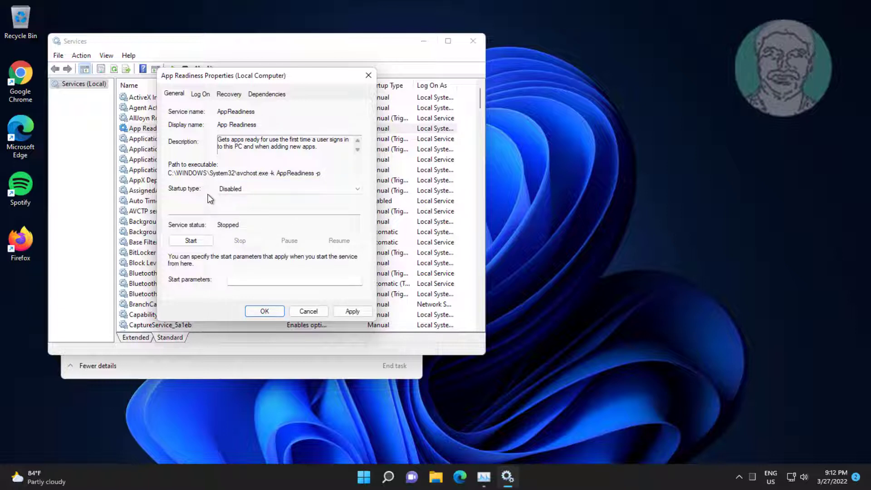
left_click(353, 311)
left_click(275, 312)
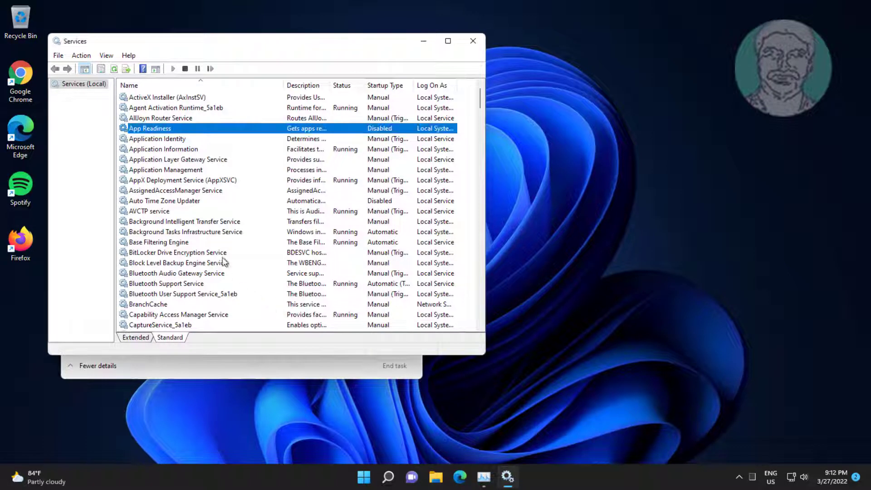
Close Services and enter 'shutdown -r -f -t 00' as an administrator task.
left_click(473, 43)
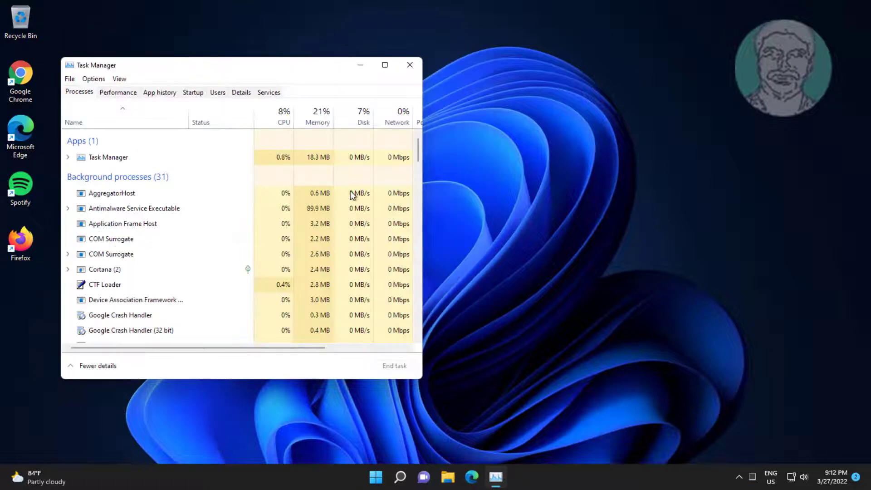
left_click(69, 78)
left_click(82, 95)
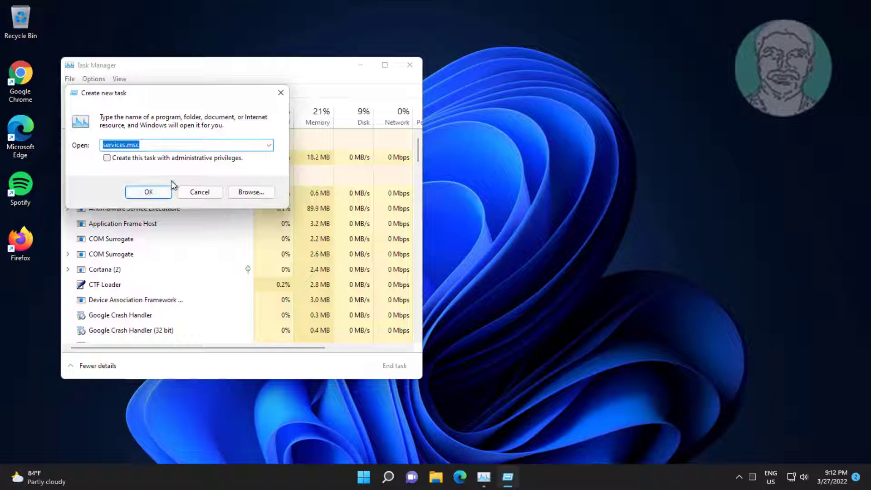
type("shut")
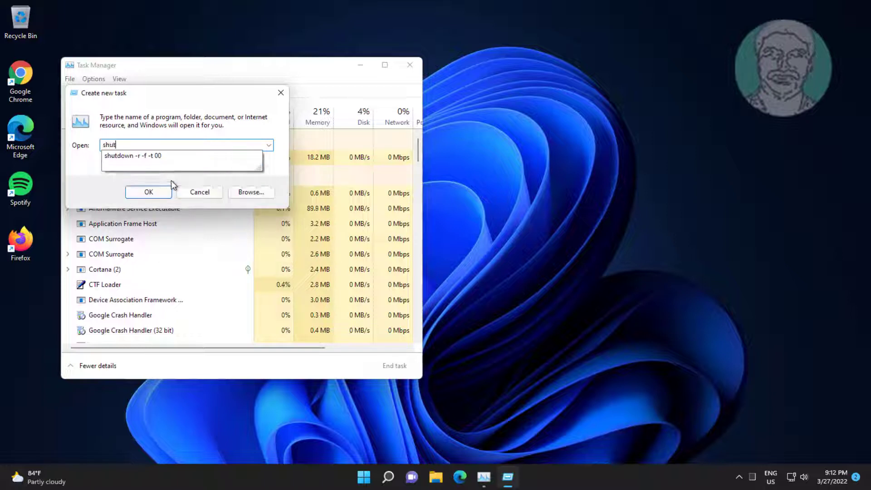
type("down -")
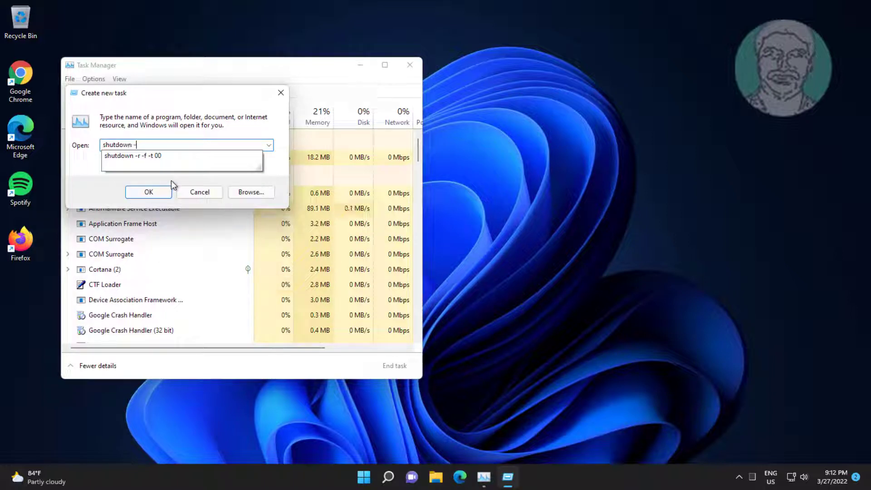
type("r -f ")
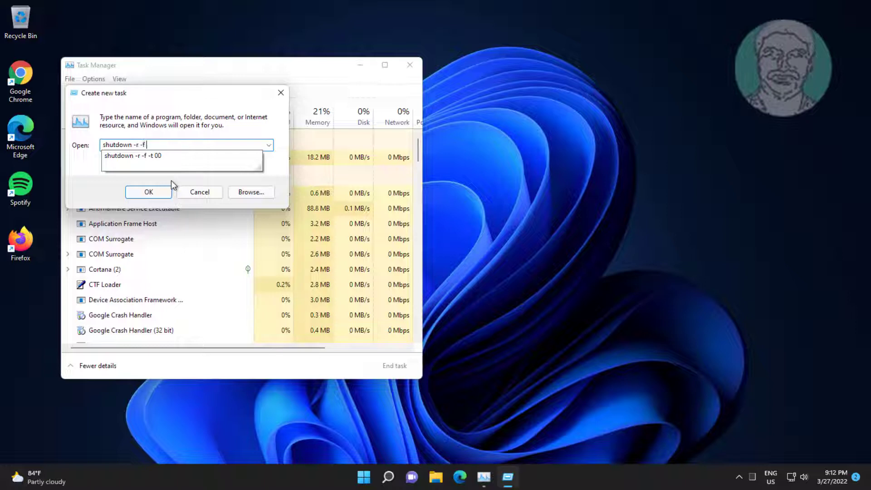
type("-t ")
type("00")
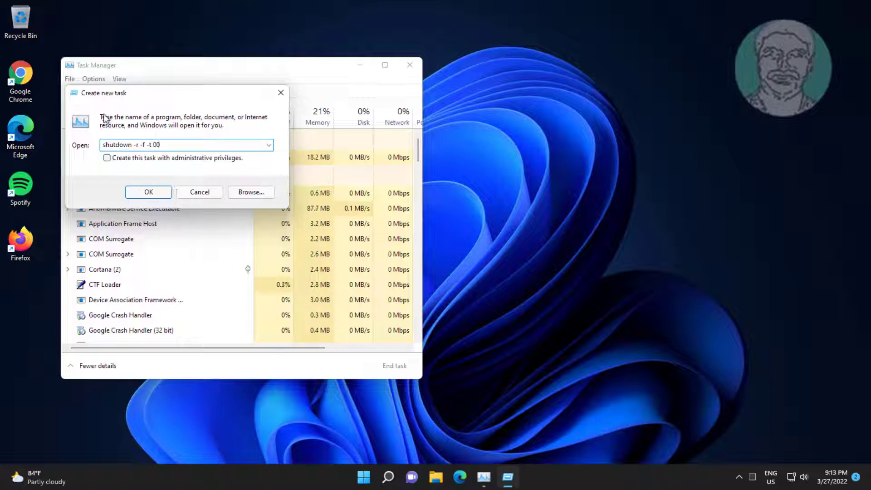
left_click(122, 159)
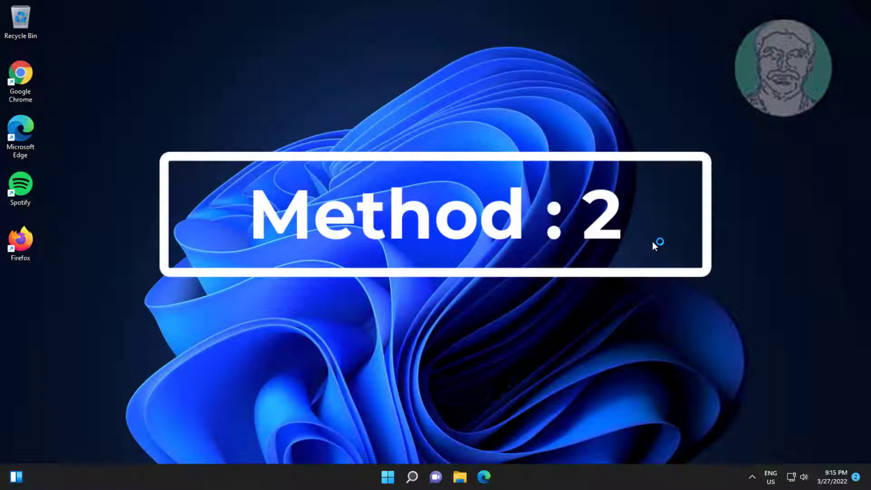
Reopen Task Manager from the Ctrl+Alt+Delete screen after the restart.
key("ctrl+alt+Delete")
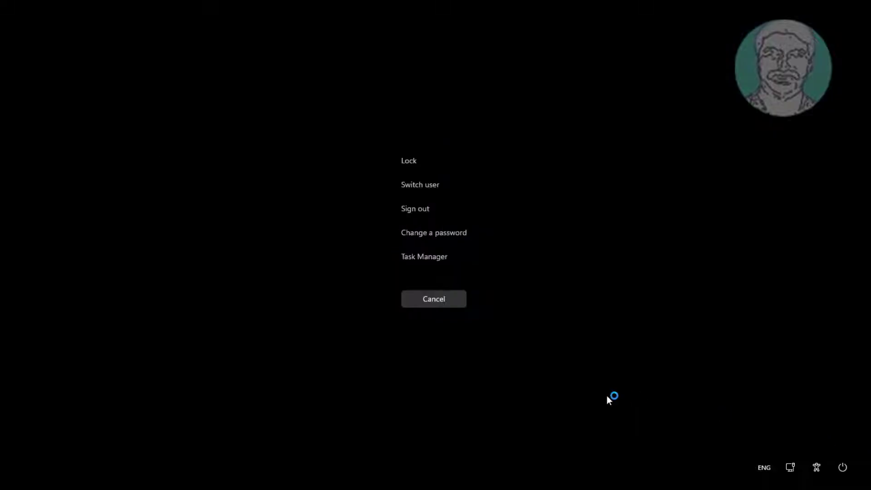
left_click(429, 259)
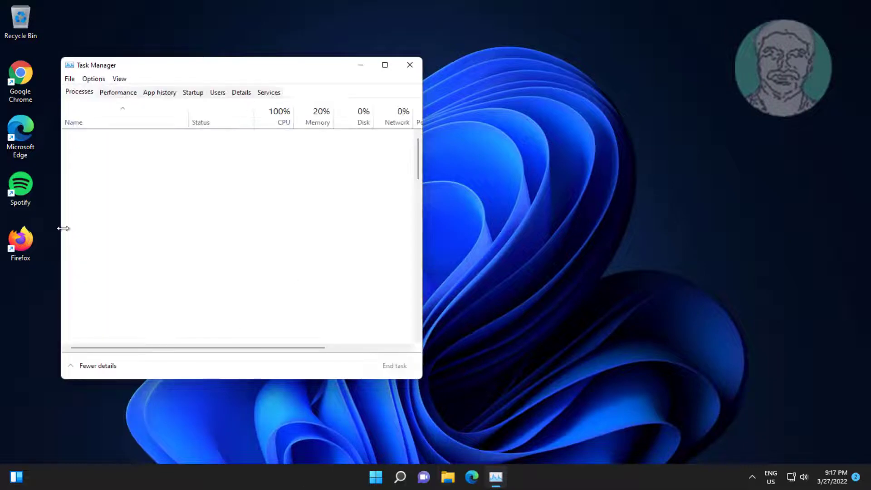
Launch regedit with administrative privileges via Task Manager's Run new task.
left_click(68, 79)
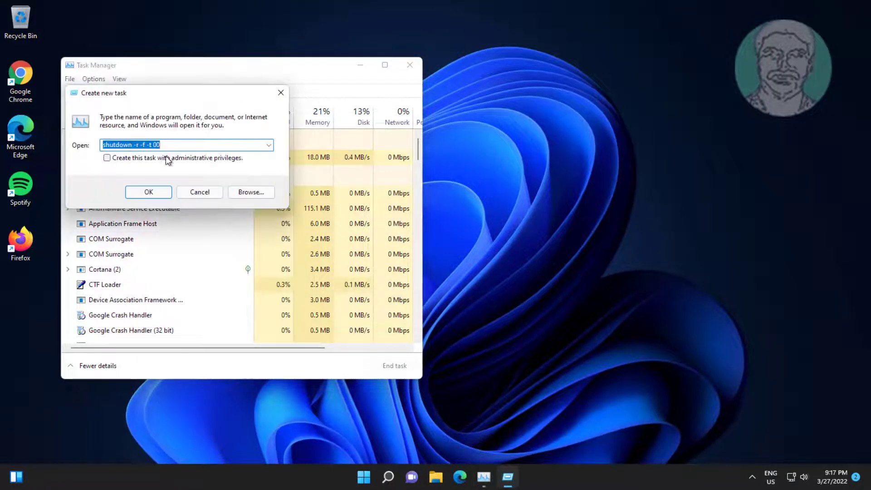
type("regedi")
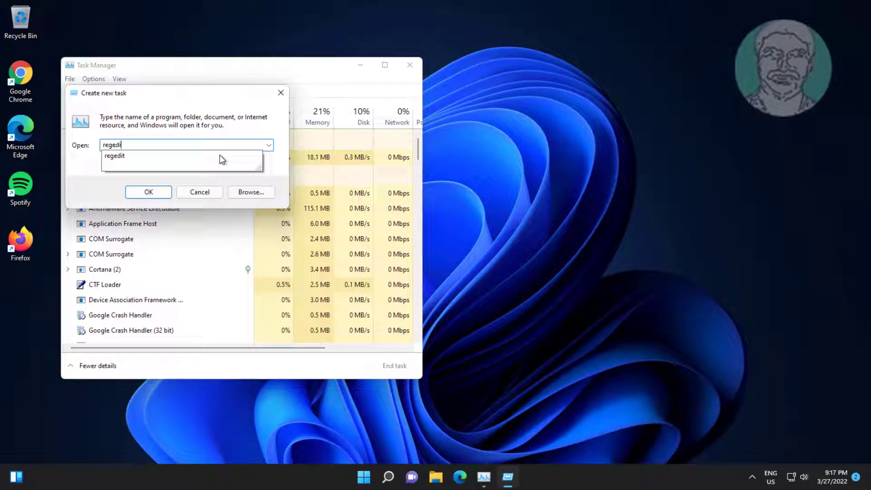
type("t")
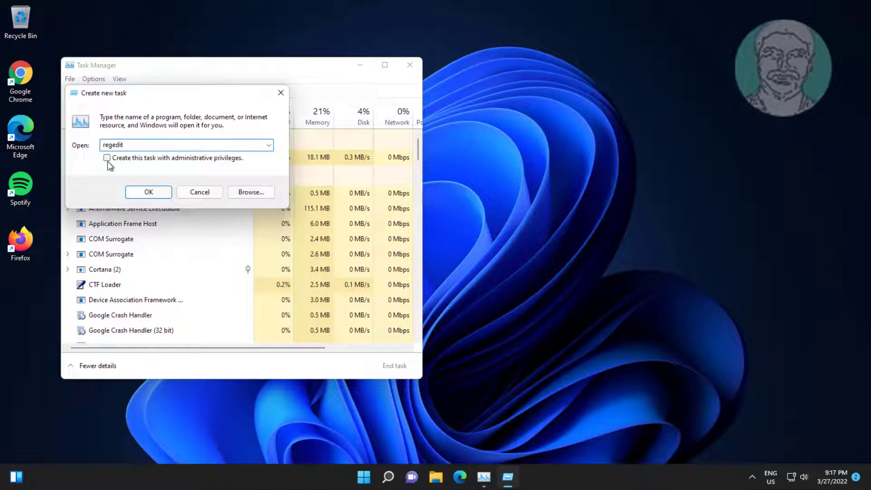
left_click(107, 158)
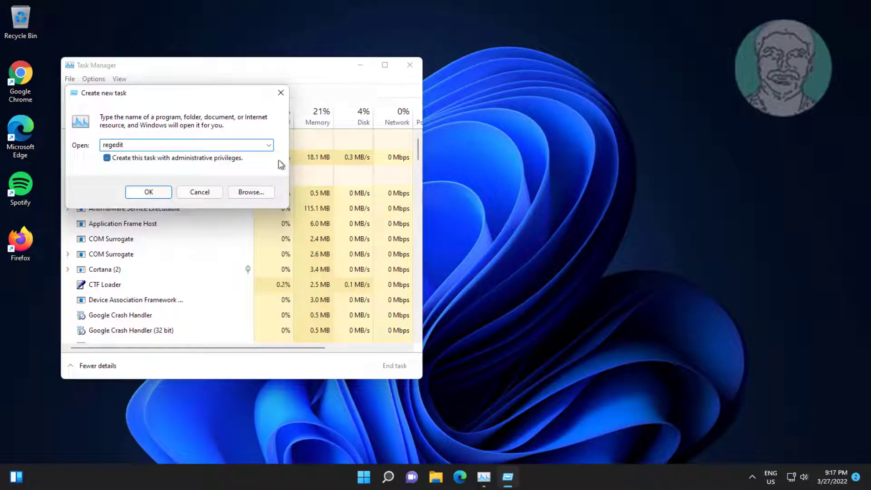
left_click(150, 194)
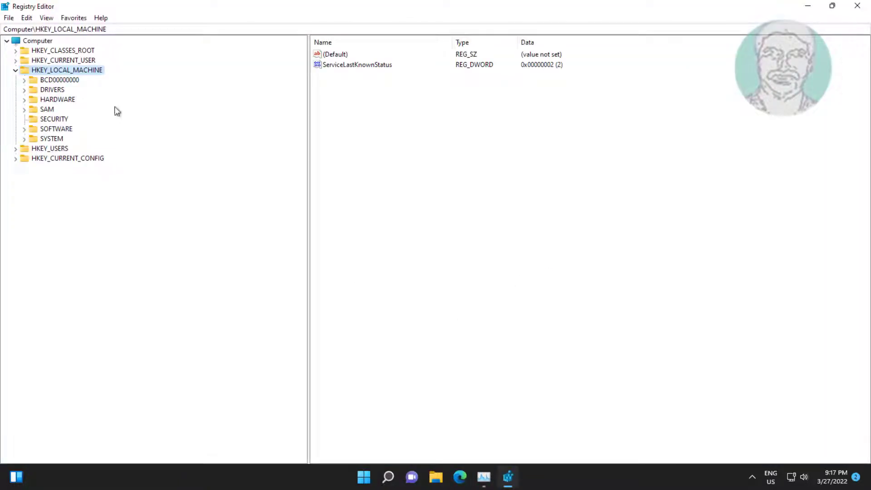
Navigate to HKLM\SOFTWARE\Microsoft\Windows NT\CurrentVersion\Winlogon in the registry tree.
double_click(50, 71)
left_click(15, 69)
left_click(69, 129)
left_click(24, 129)
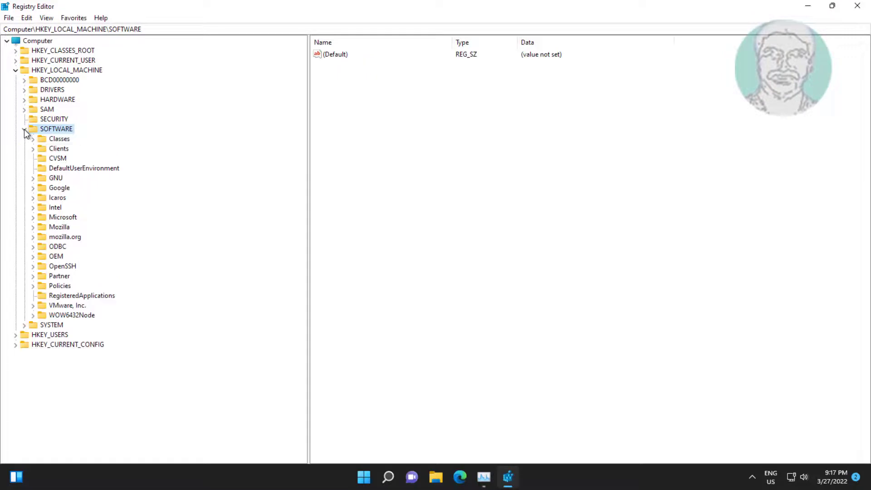
left_click(62, 216)
left_click(32, 218)
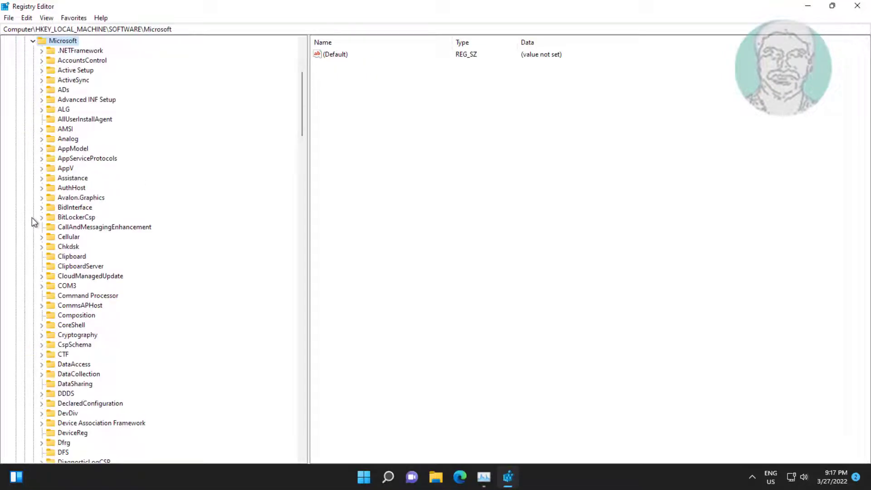
scroll(137, 320, "down", 7)
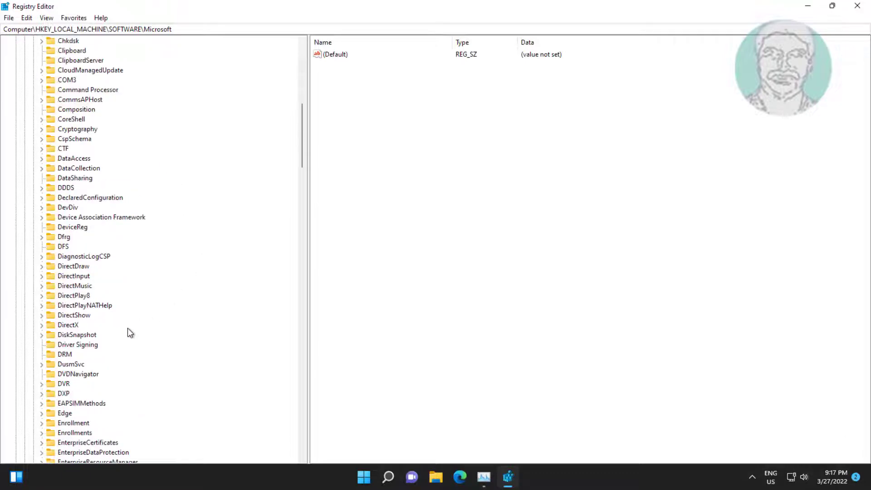
scroll(129, 333, "down", 12)
scroll(128, 334, "down", 7)
scroll(106, 359, "down", 7)
scroll(105, 360, "down", 7)
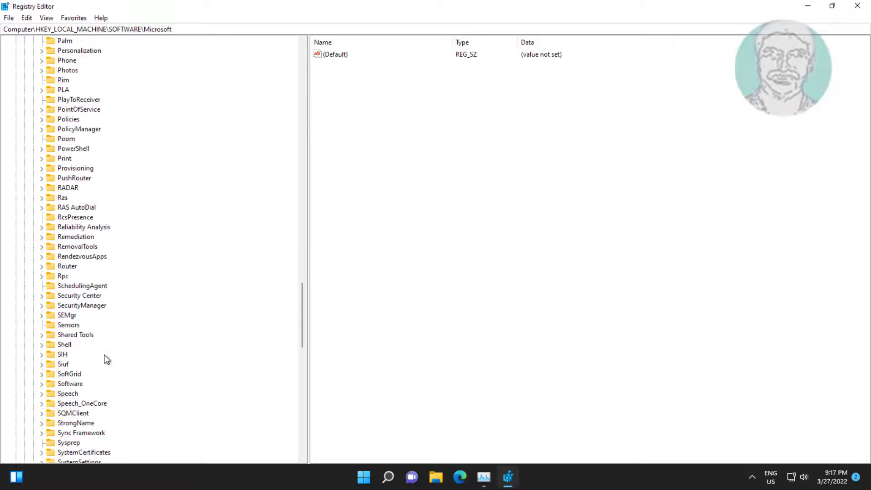
scroll(106, 360, "down", 7)
scroll(105, 359, "down", 5)
scroll(105, 359, "down", 7)
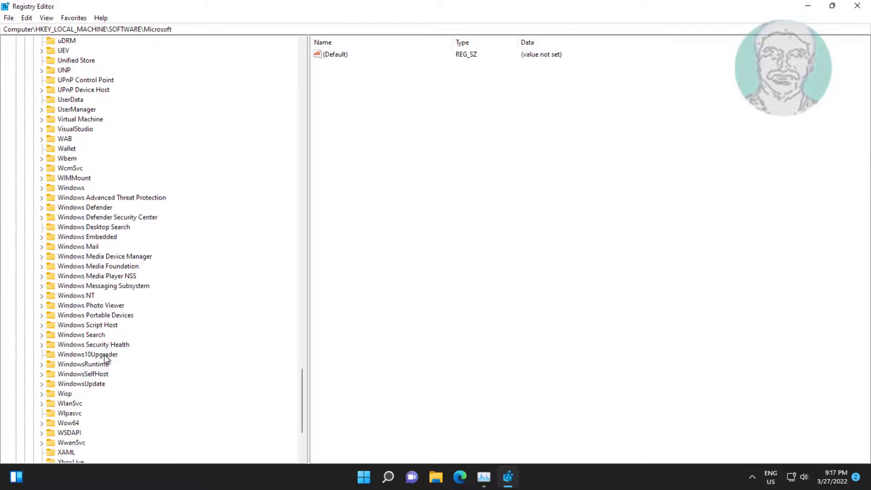
left_click(87, 300)
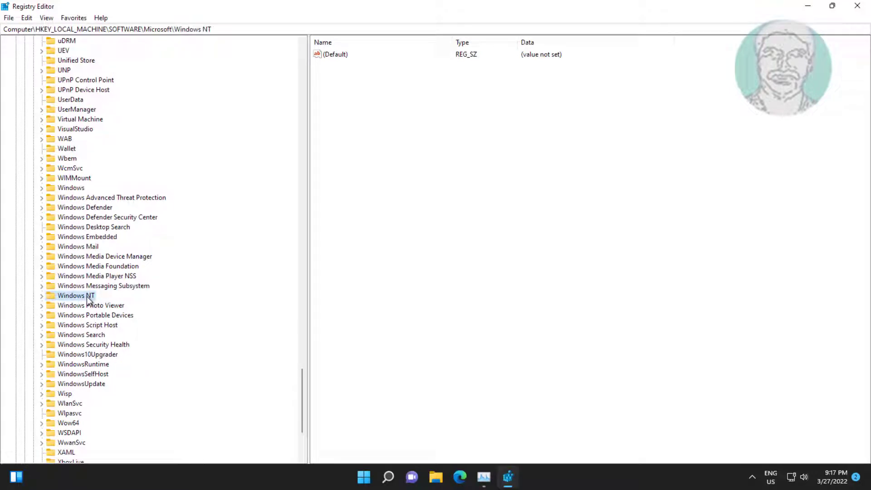
left_click(41, 296)
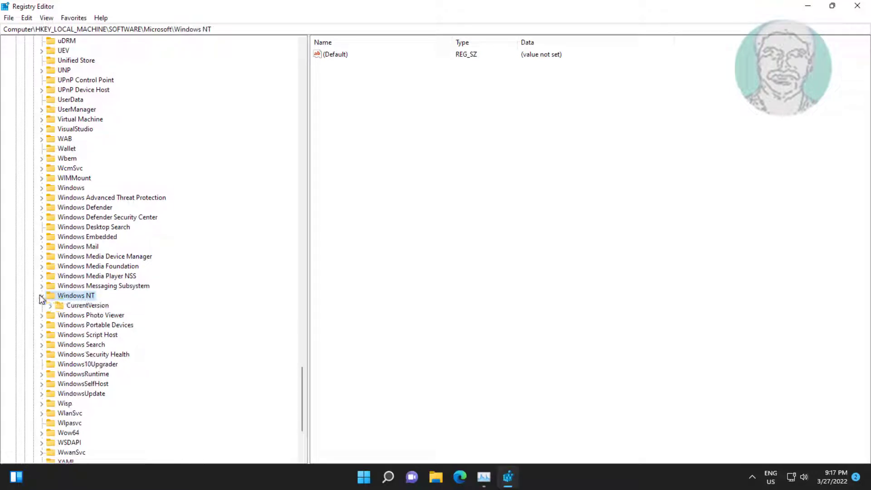
left_click(96, 307)
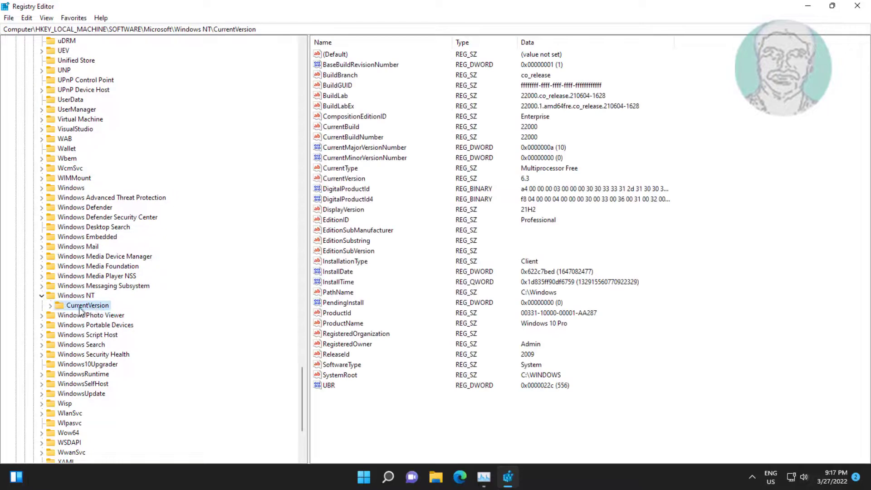
left_click(50, 306)
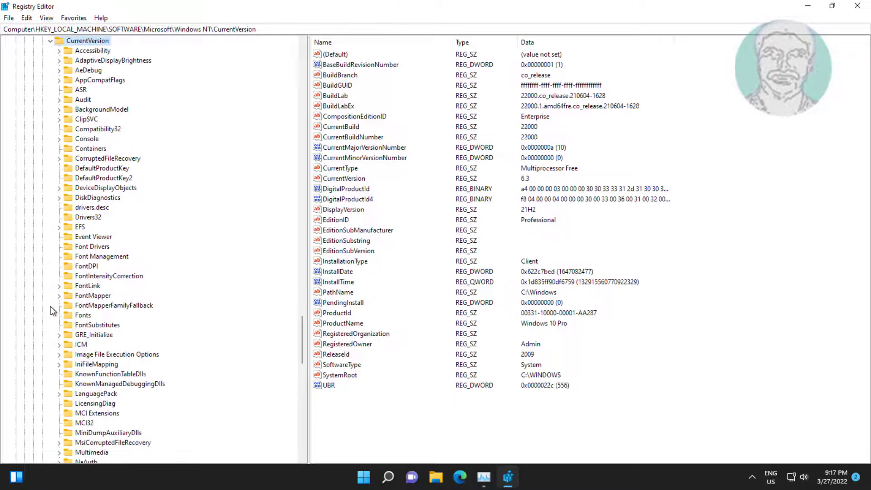
scroll(96, 340, "down", 6)
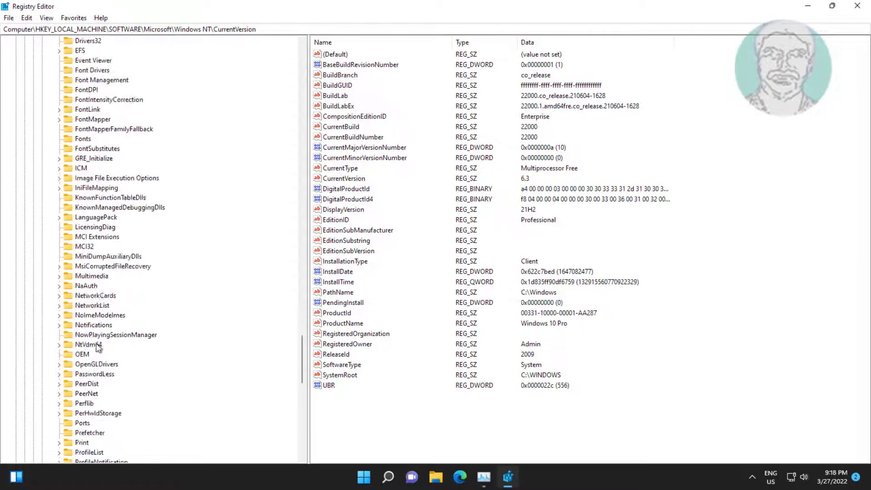
scroll(98, 347, "down", 10)
scroll(94, 375, "down", 8)
left_click(104, 197)
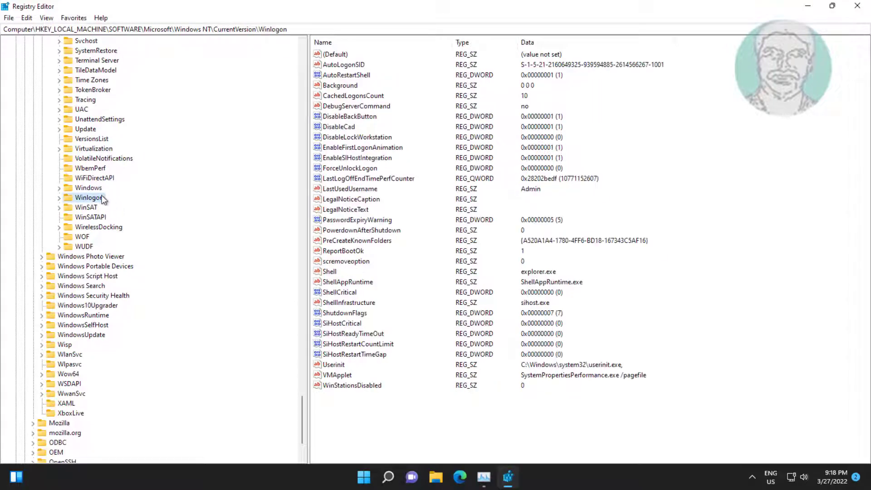
Set the Winlogon Shell value to explorer.exe and collapse the registry tree.
double_click(328, 272)
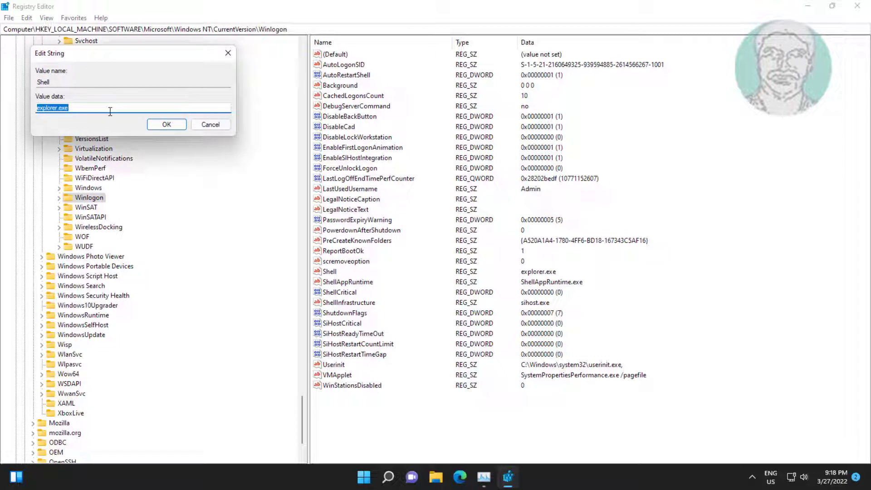
type("explorer")
type(".exe")
left_click(165, 124)
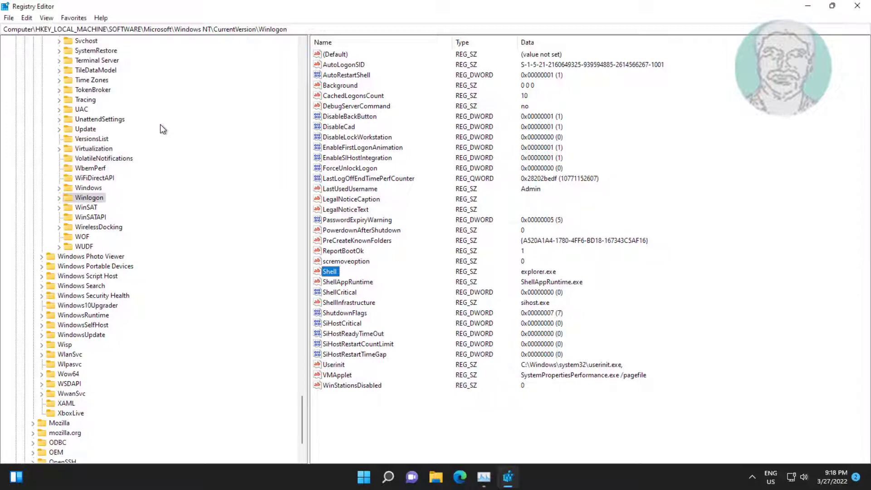
left_click_drag(302, 315, 299, 49)
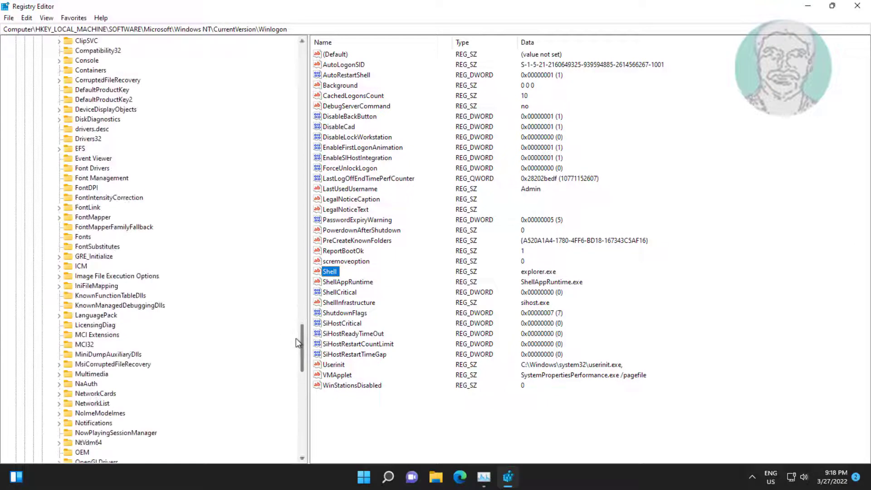
left_click(33, 217)
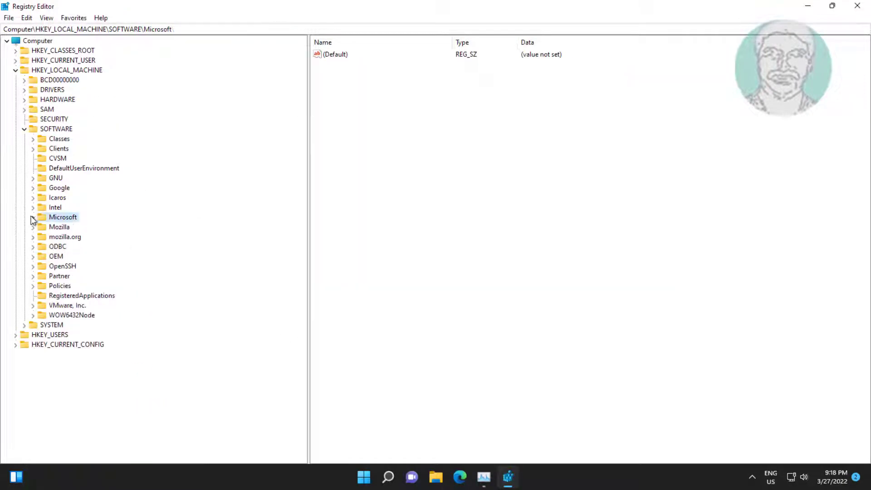
left_click(24, 129)
left_click(16, 70)
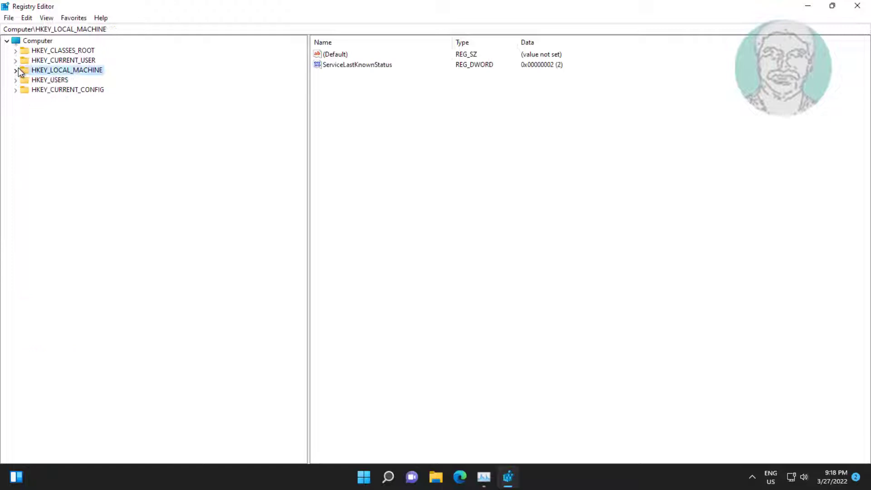
Close Registry Editor and run 'shutdown -r -f -t 00' with administrator rights.
left_click(859, 10)
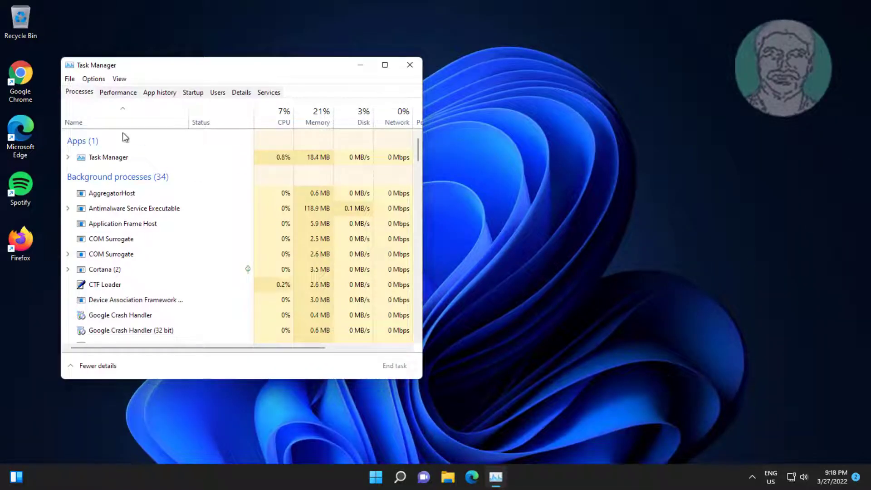
left_click(70, 79)
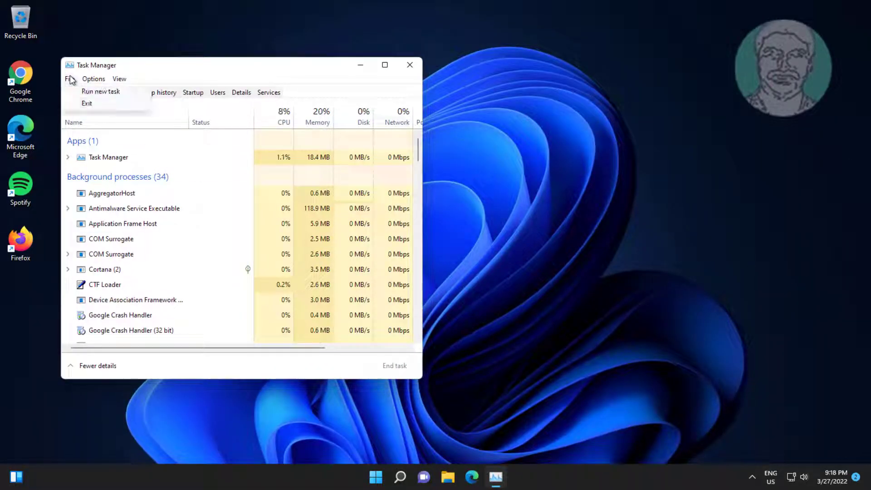
left_click(95, 91)
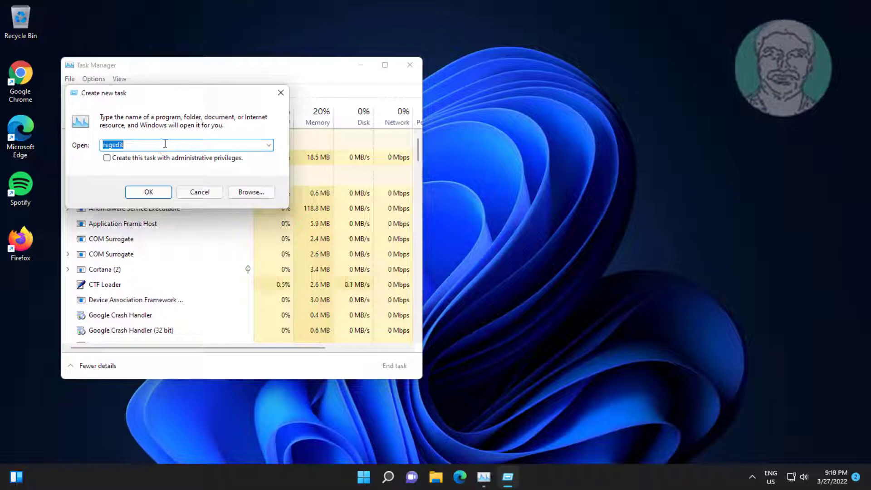
type("shutd")
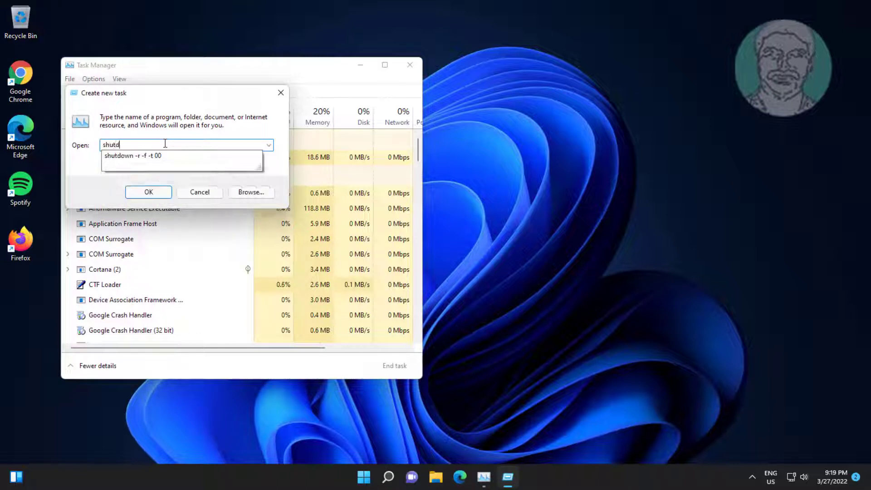
type("own -r ")
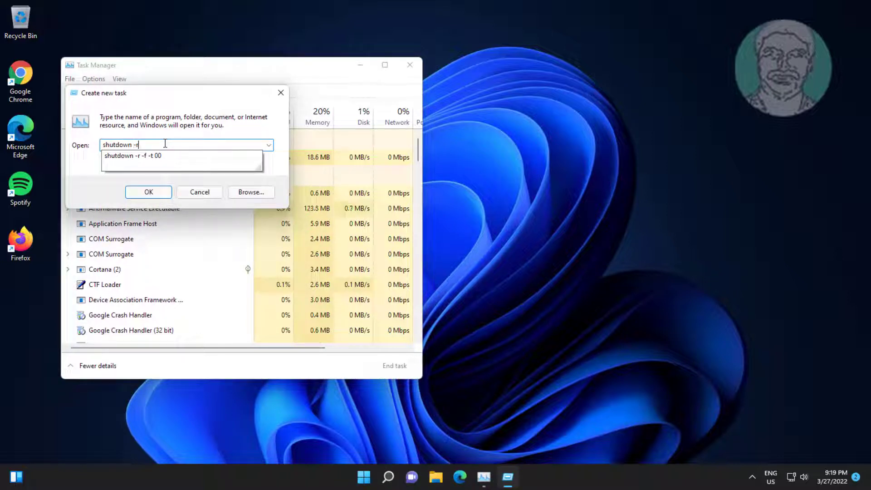
type("-f")
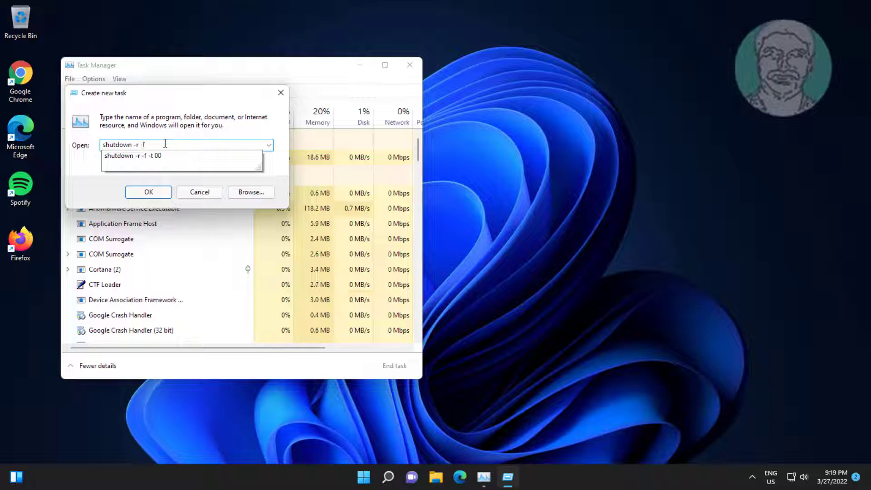
type(" -t")
left_click(147, 156)
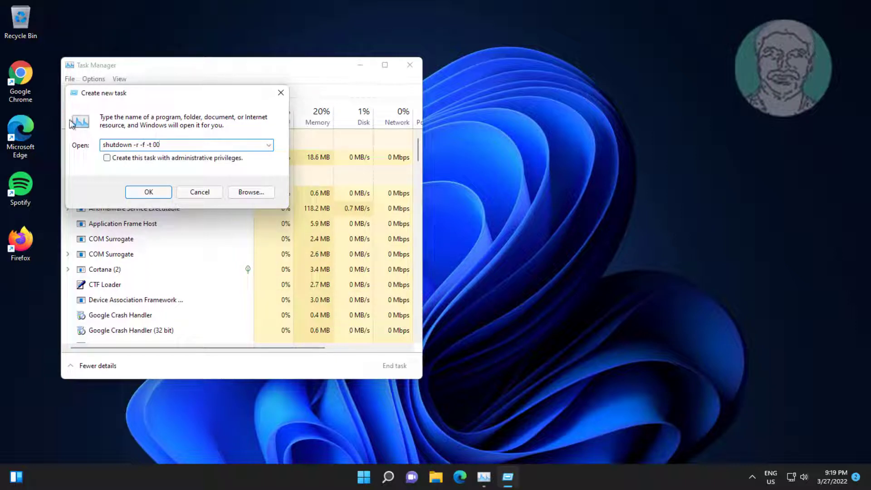
left_click(107, 158)
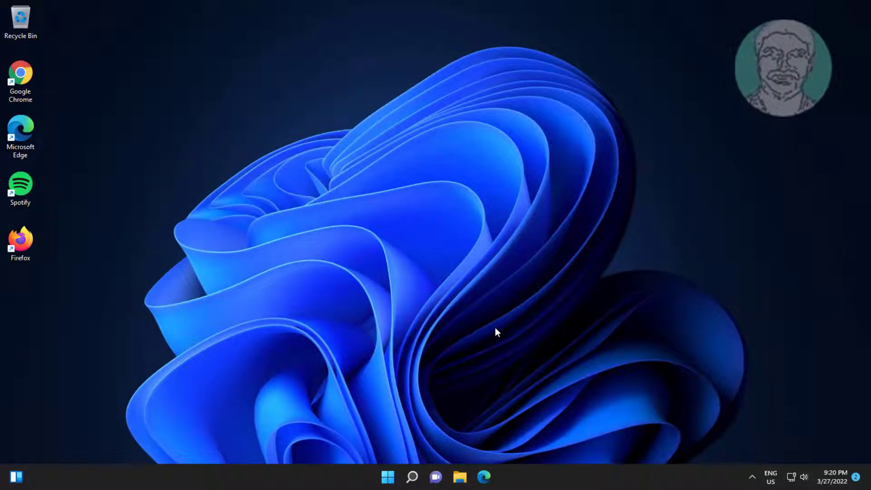
Shift-restart from the Ctrl+Alt+Delete power menu into the recovery environment.
key("ctrl+alt+Delete")
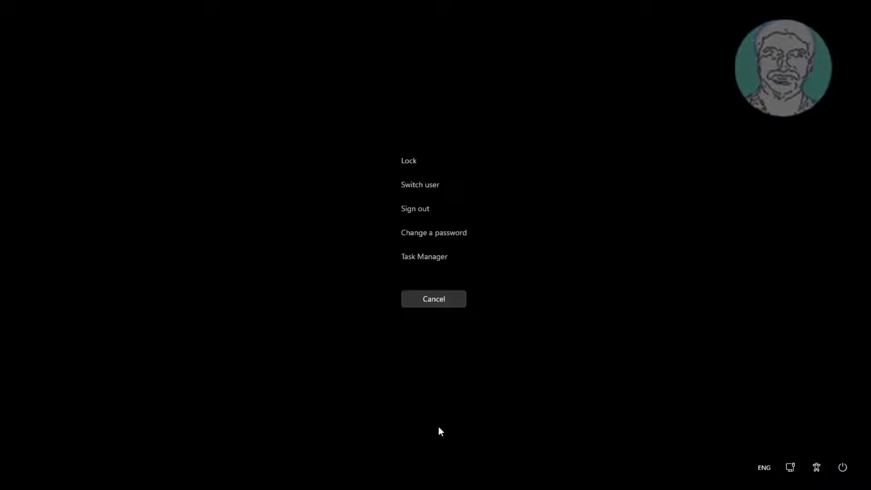
left_click(843, 467)
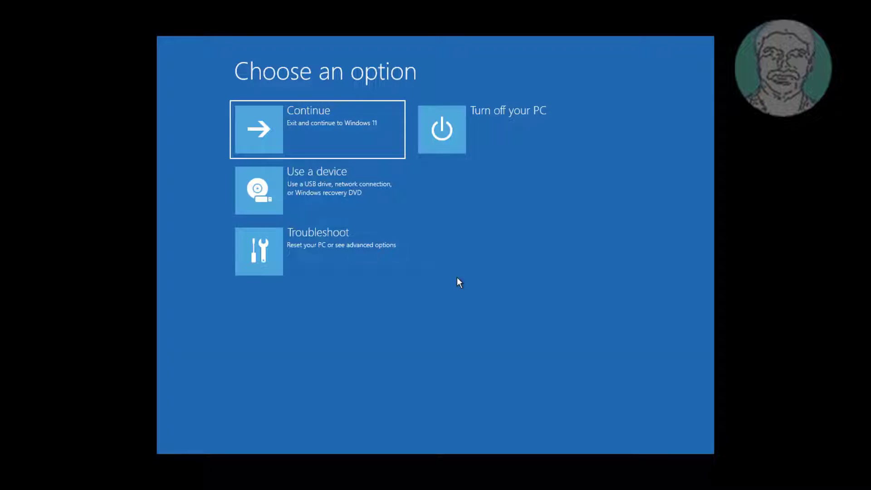
Go through Troubleshoot and Advanced options to Startup Settings to boot into Safe Mode.
left_click(281, 245)
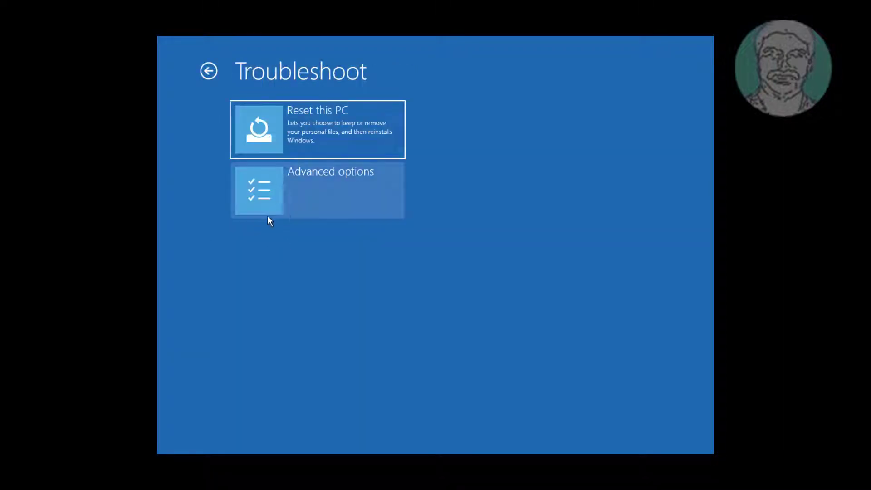
left_click(297, 202)
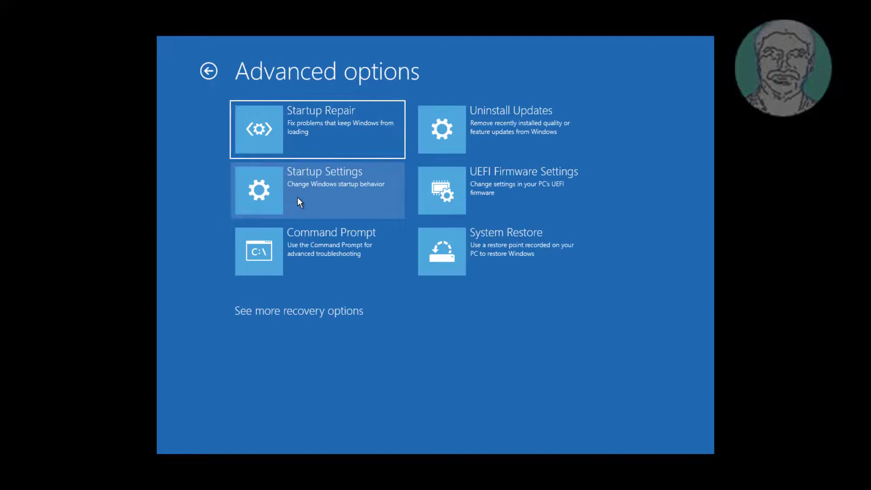
left_click(314, 203)
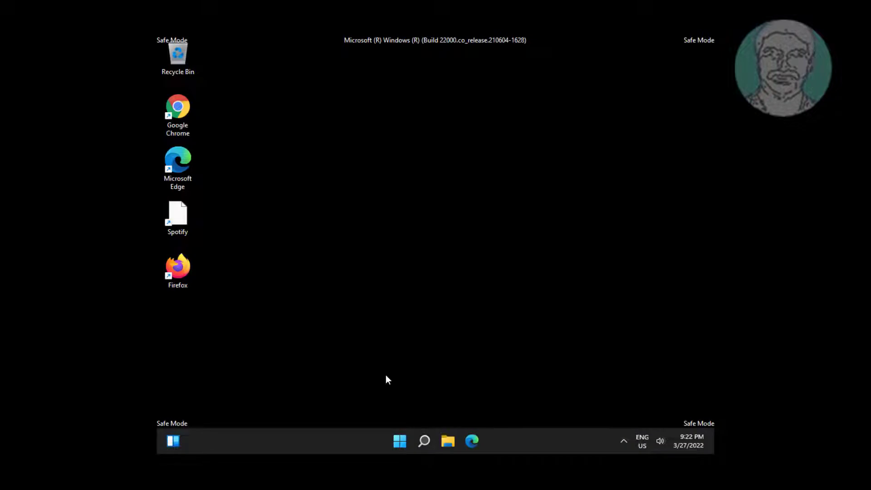
Launch the Settings app from the Start menu's pinned apps.
left_click(399, 441)
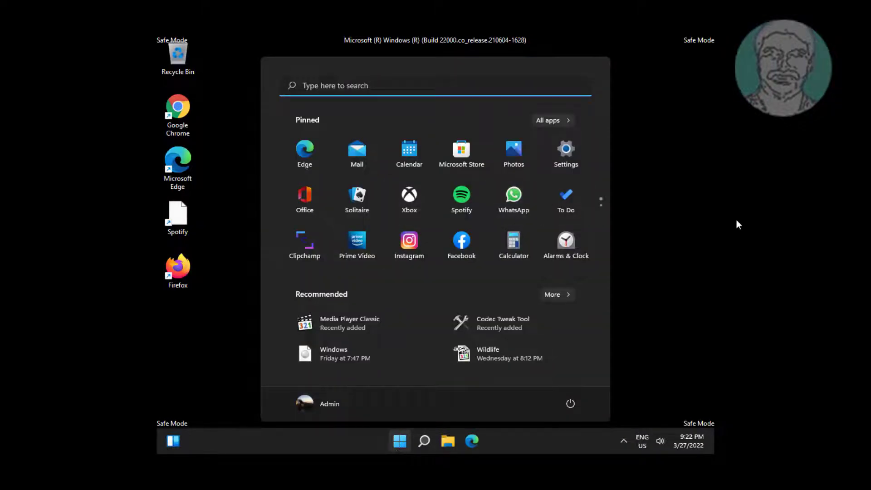
left_click(569, 148)
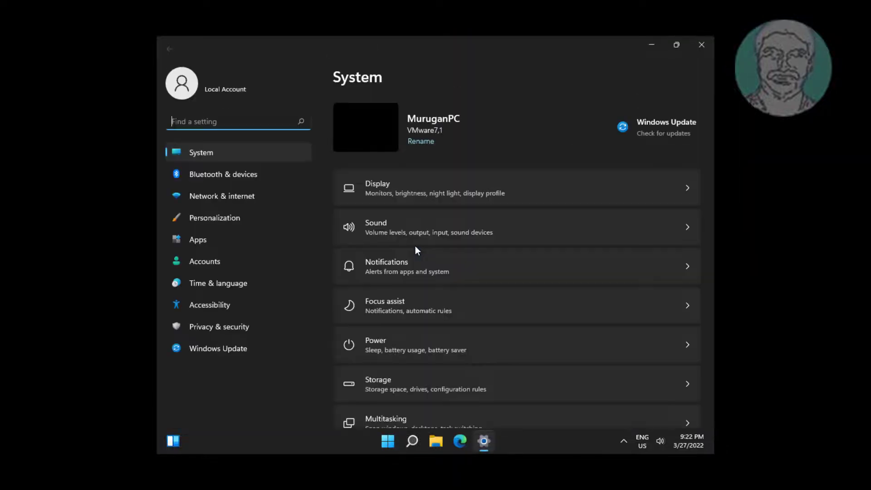
Sort the Apps & features list by install date.
left_click(198, 238)
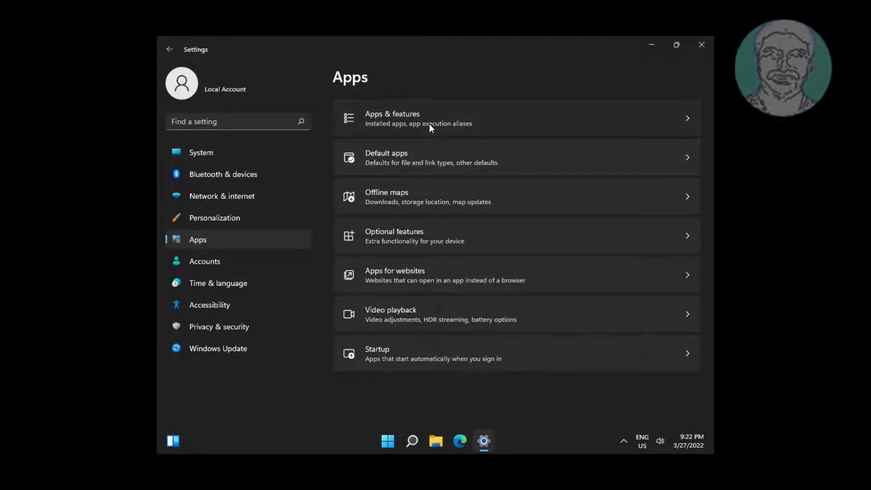
left_click(429, 127)
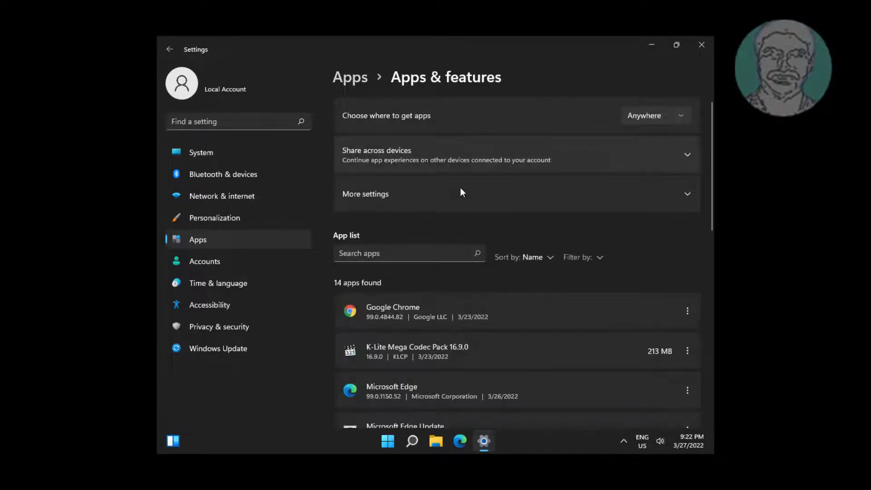
scroll(499, 345, "down", 1)
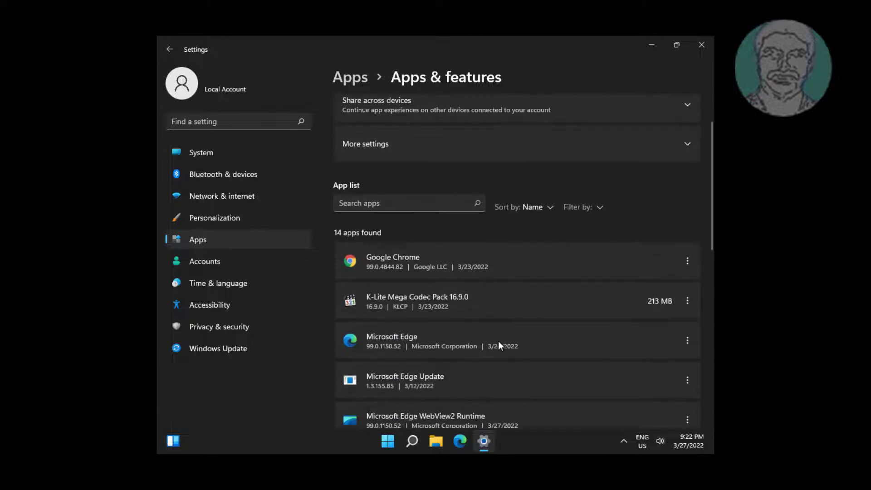
scroll(499, 342, "up", 1)
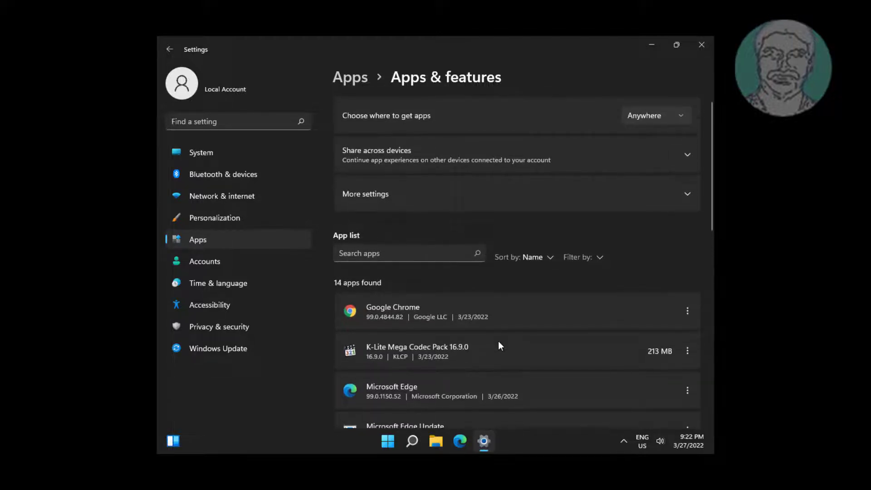
left_click(548, 257)
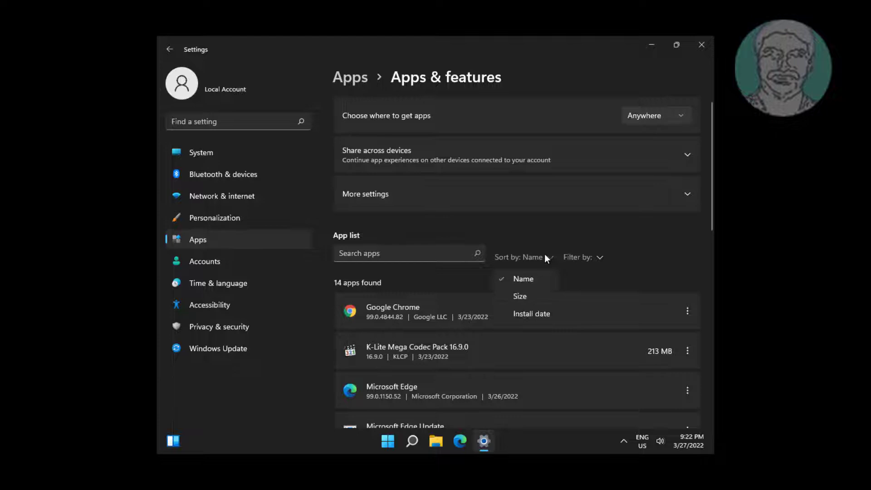
left_click(525, 313)
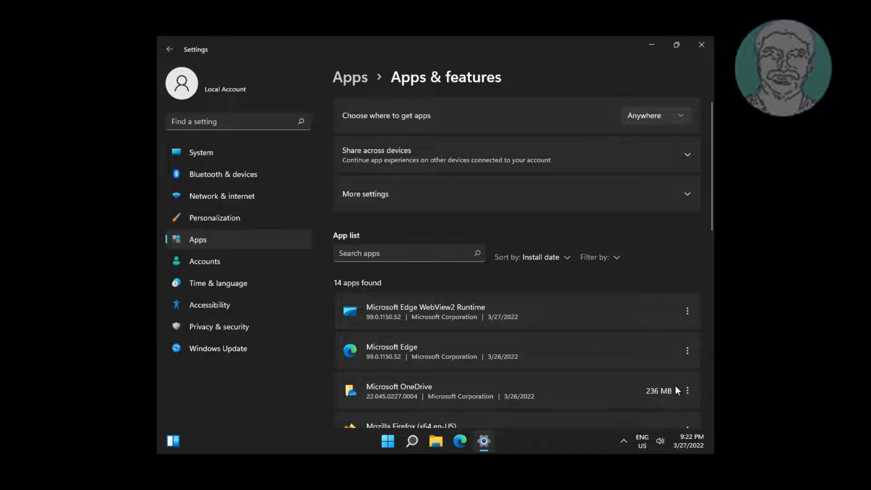
Start uninstalling the recently installed OneDrive, dismiss the prompt, and close Settings.
left_click(686, 390)
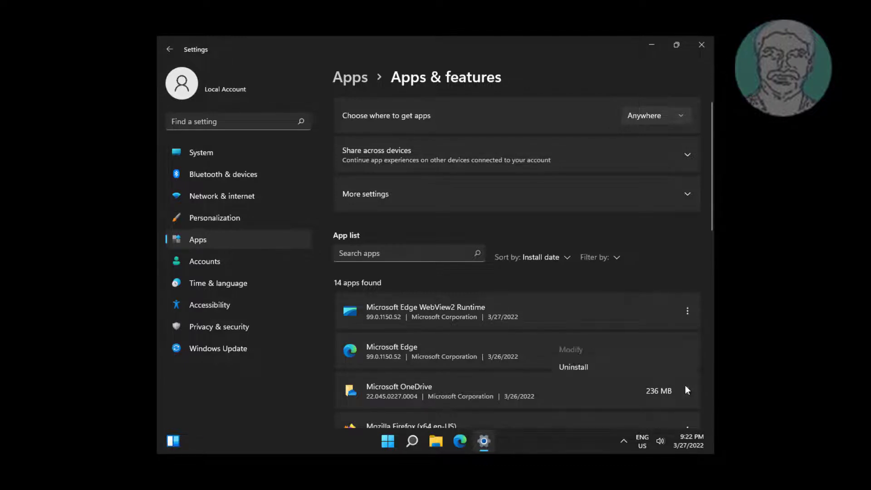
left_click(587, 367)
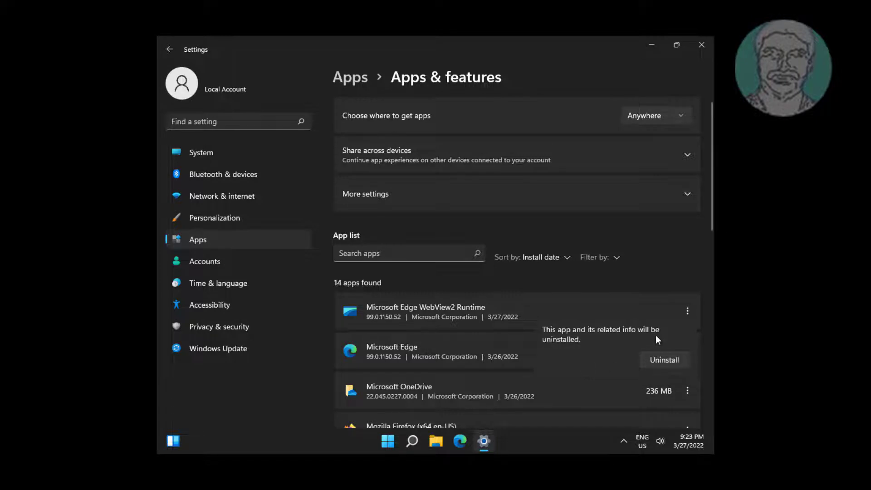
left_click(667, 295)
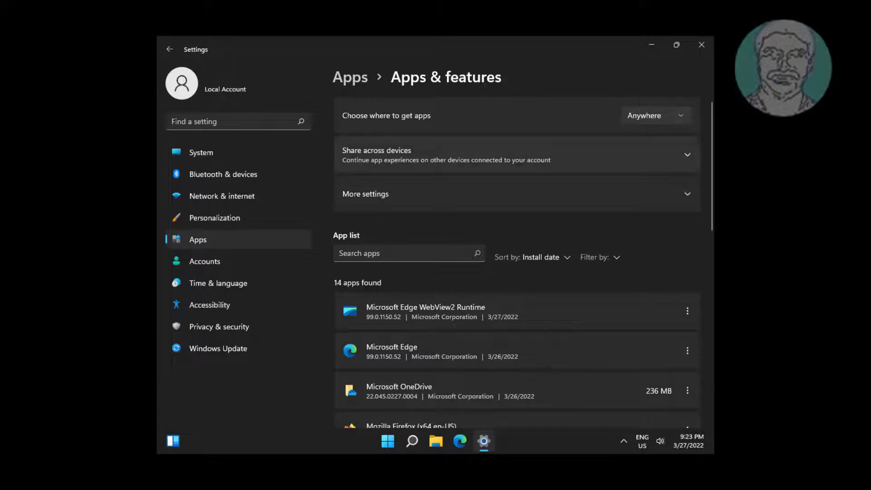
left_click(704, 45)
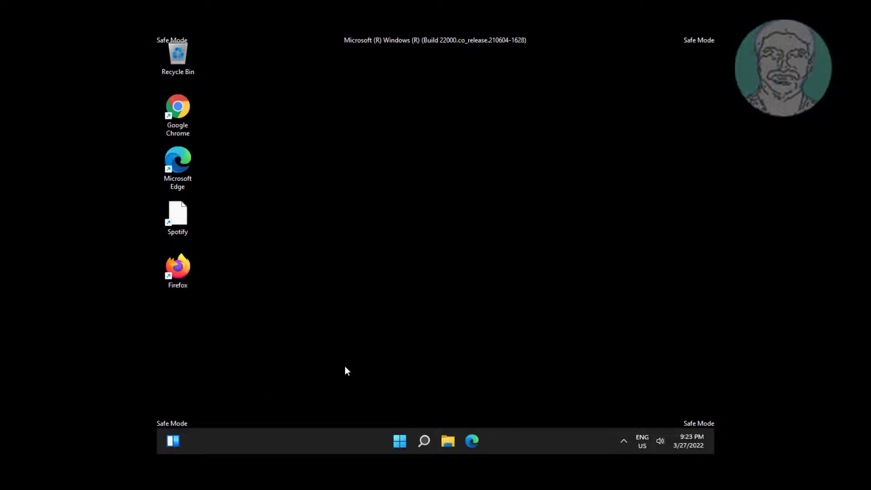
Restart the PC via the Start power menu and Ctrl+Alt+Delete shutdown options.
left_click(406, 441)
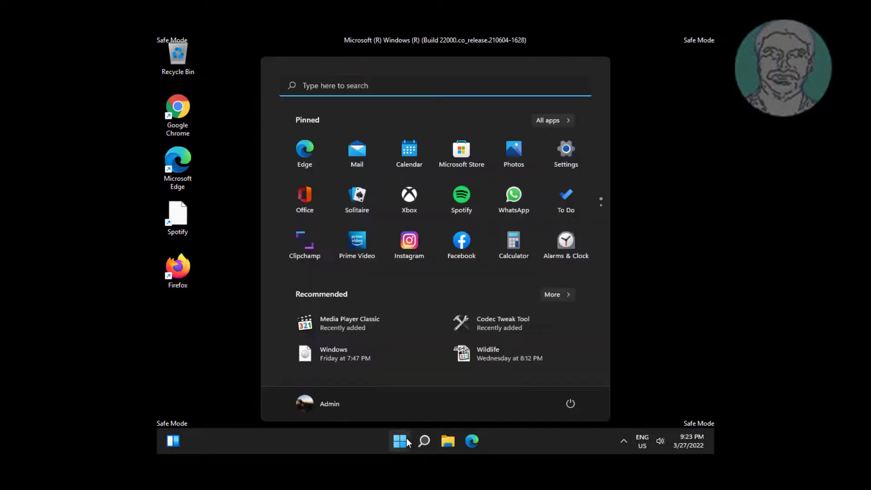
left_click(571, 404)
left_click(571, 378)
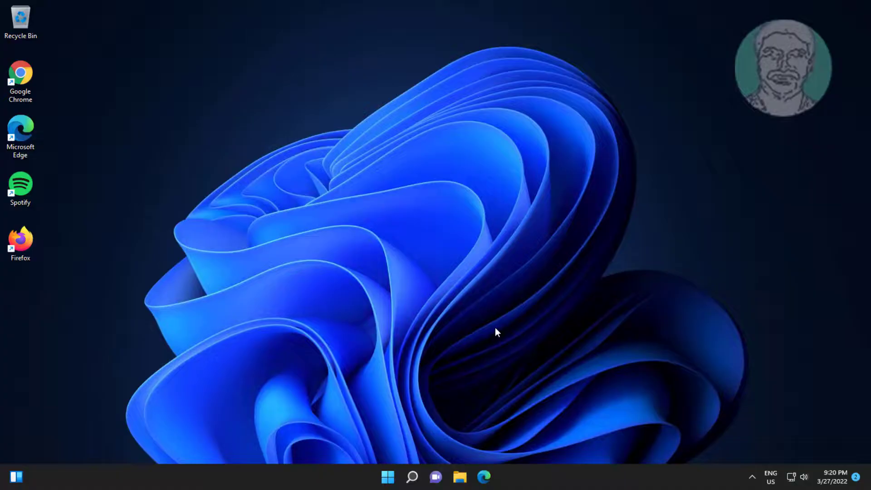
key("ctrl+alt+Delete")
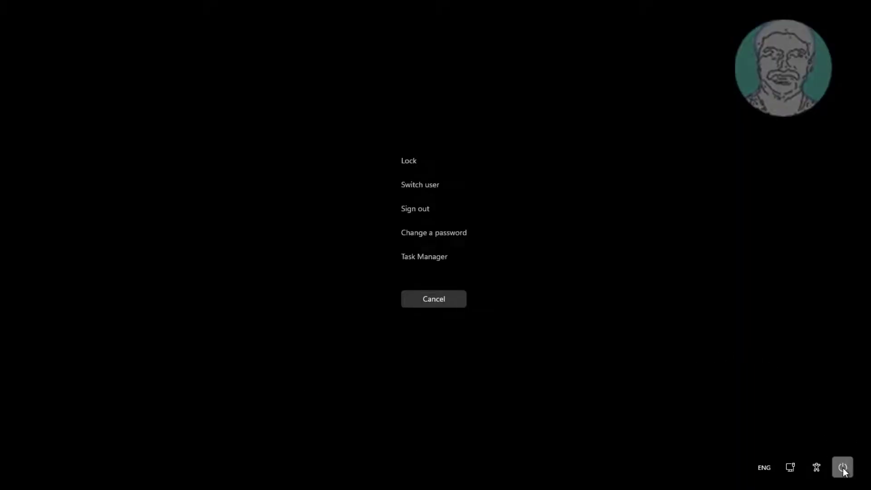
left_click(842, 468)
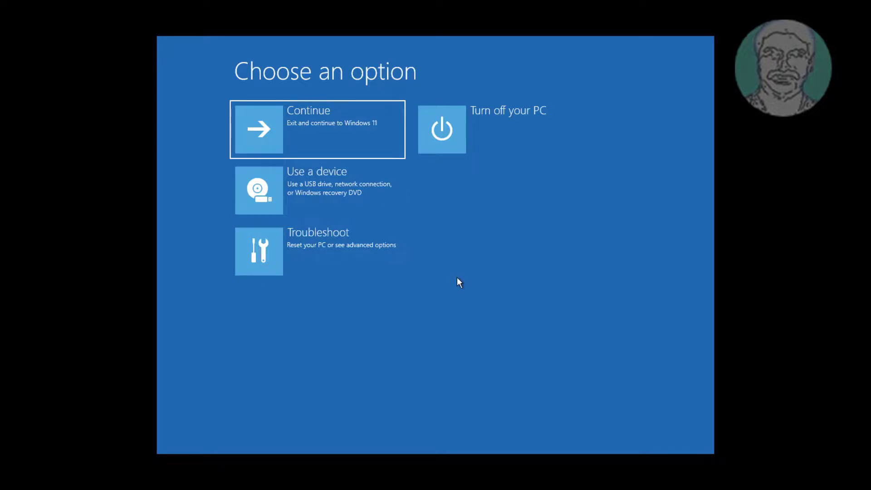
Remove the latest quality update through Advanced options > Uninstall Updates, then finish with Done.
left_click(340, 260)
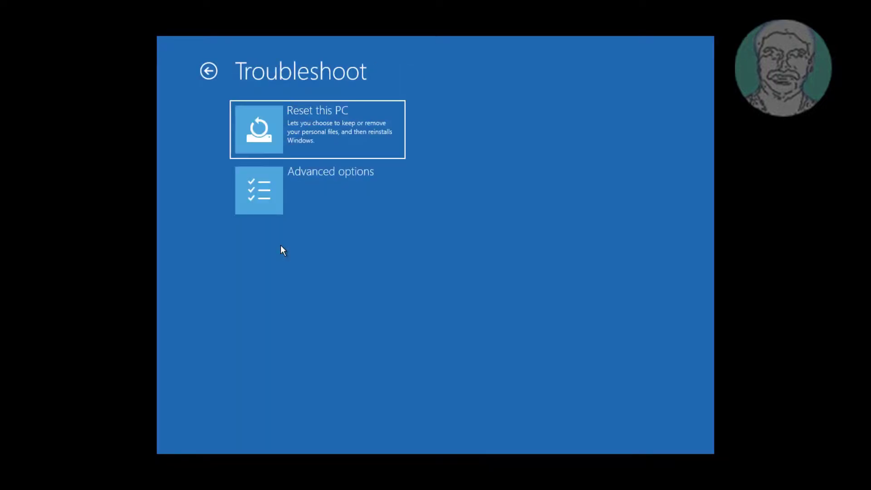
left_click(297, 199)
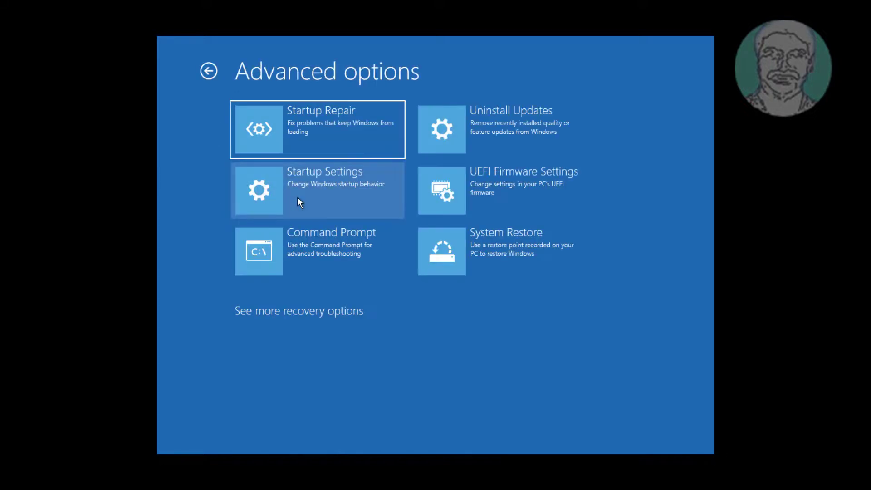
left_click(527, 131)
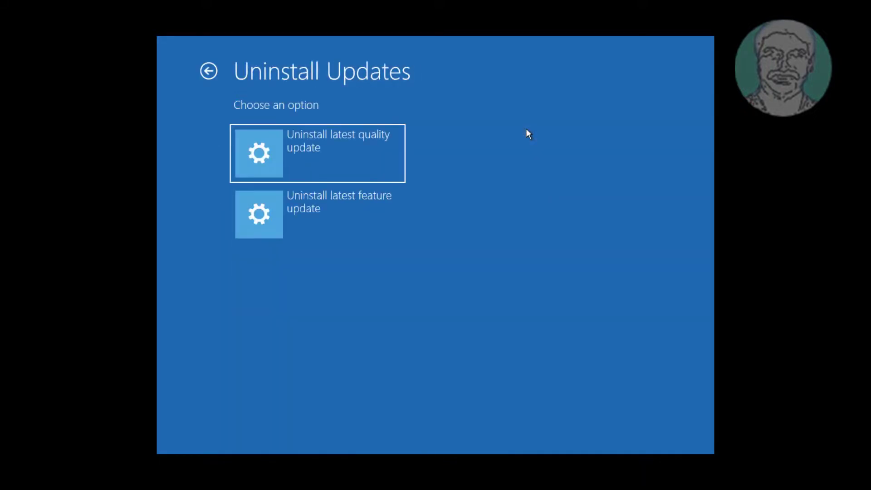
left_click(353, 164)
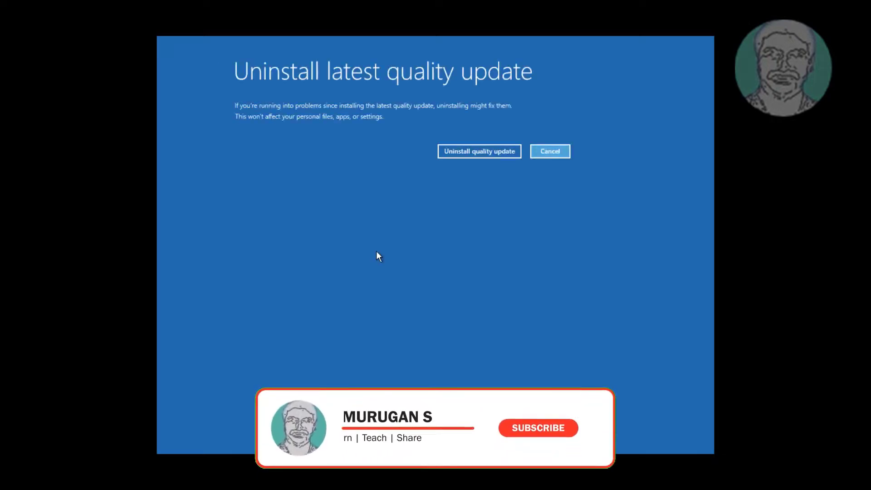
left_click(480, 153)
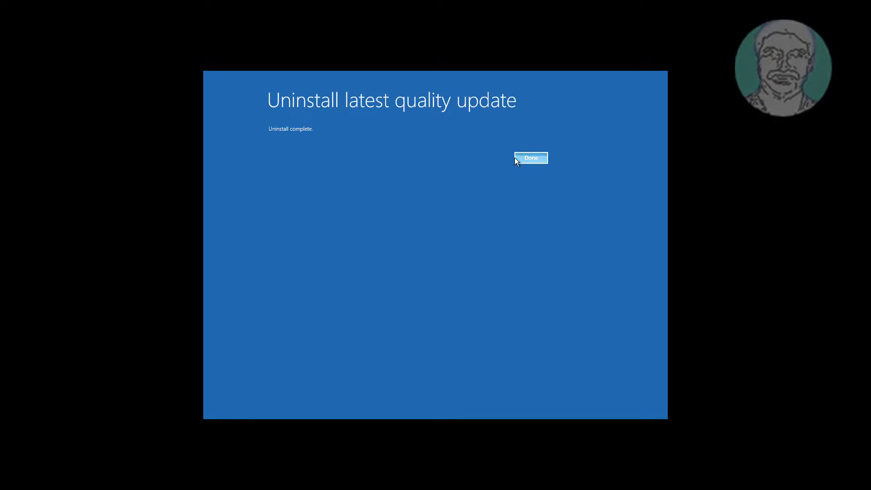
left_click(531, 158)
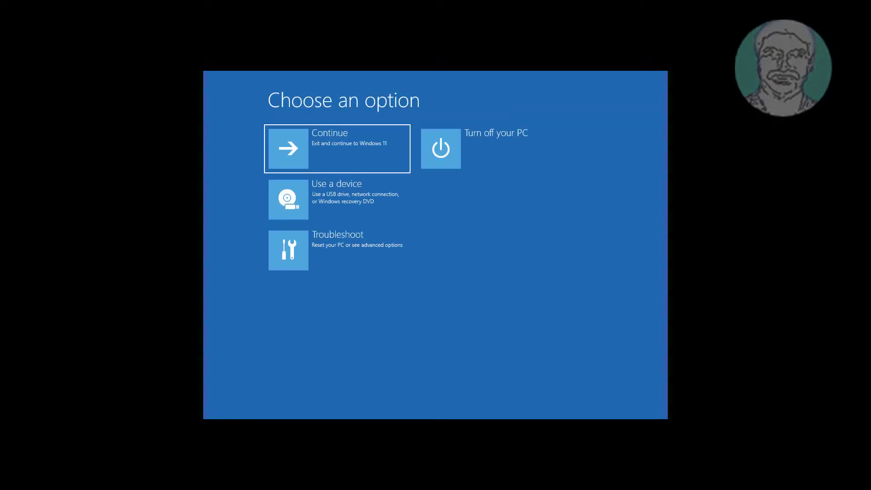